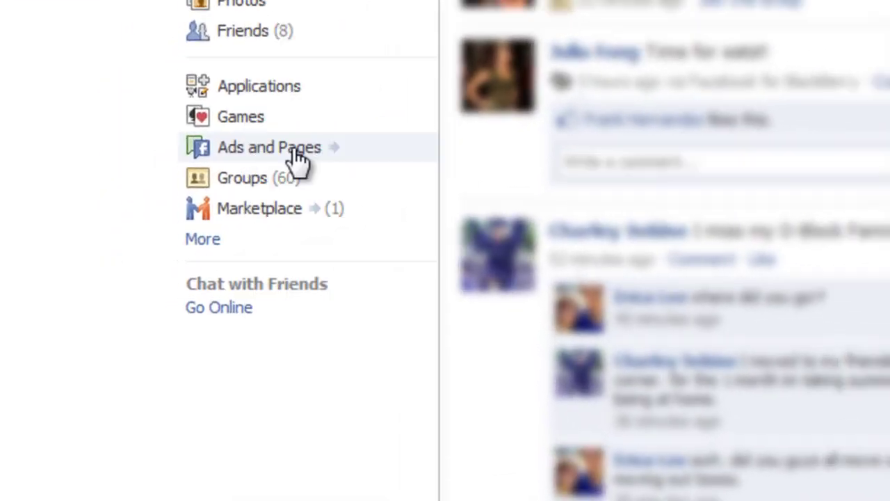
Open the CoZiggy fan page from Ads and Pages and show its Info tab.
click(229, 179)
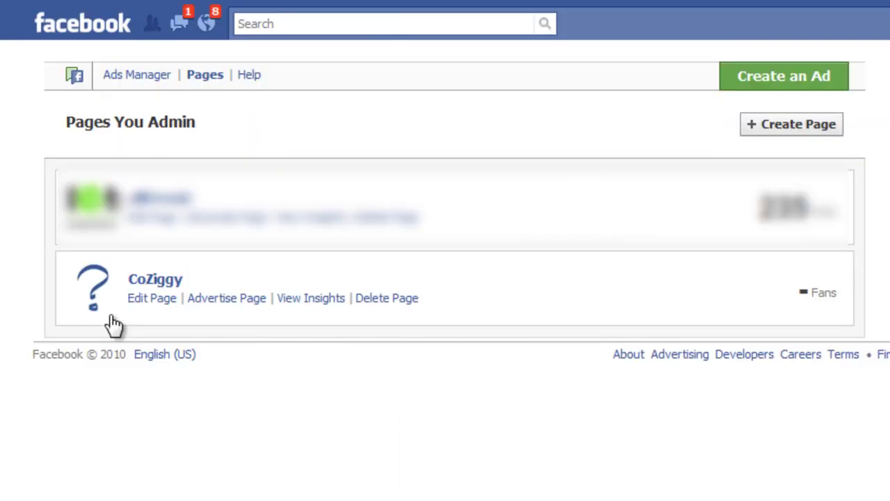
click(159, 278)
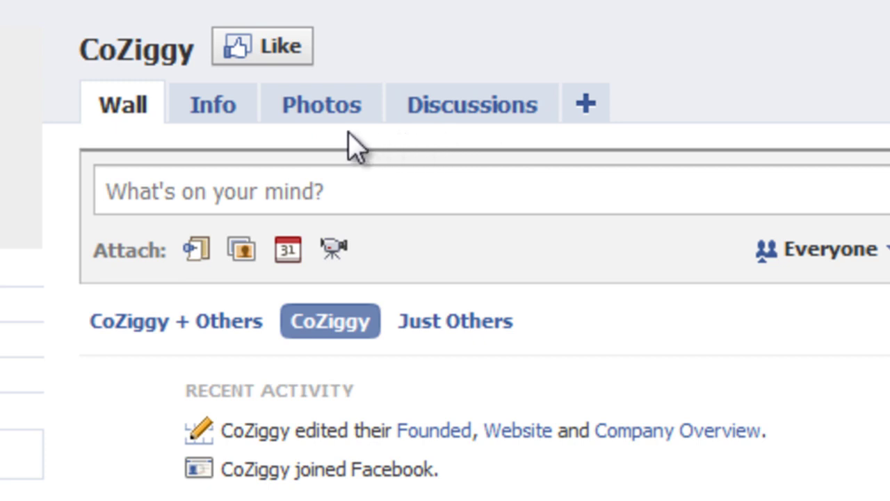
click(213, 117)
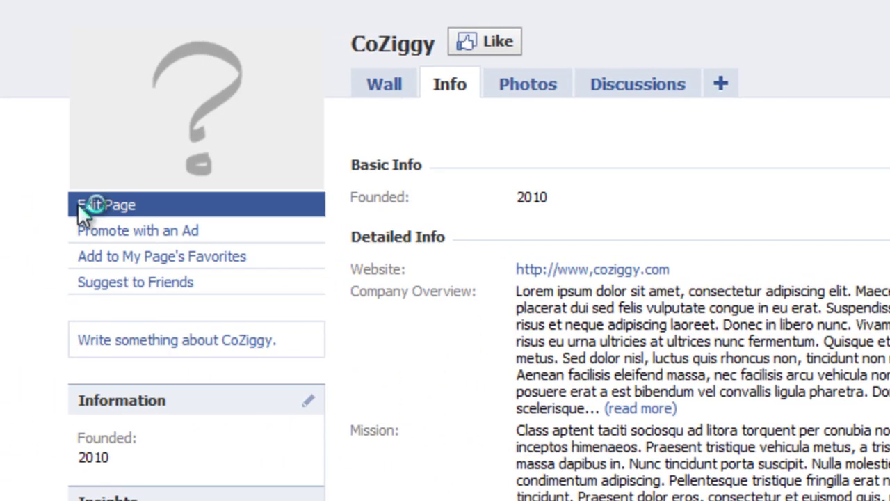
Open Edit Page for CoZiggy and scroll down to the More Applications section.
click(79, 201)
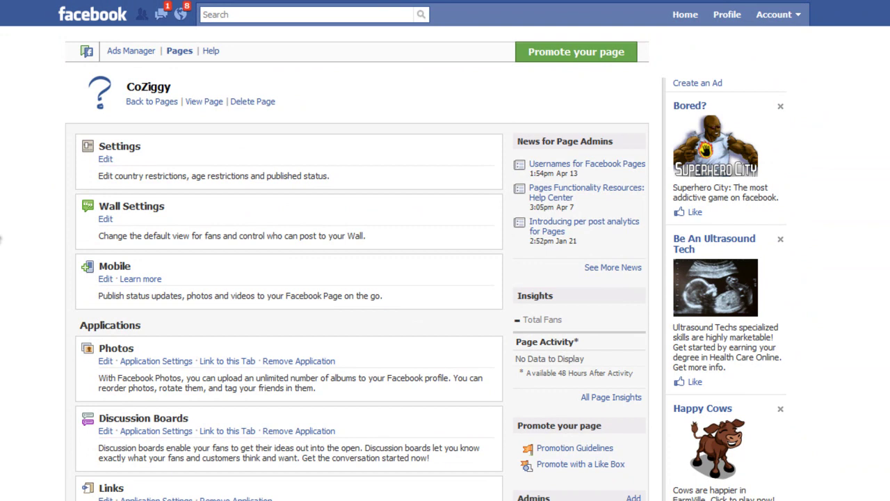
scroll(1, 238, down, 2)
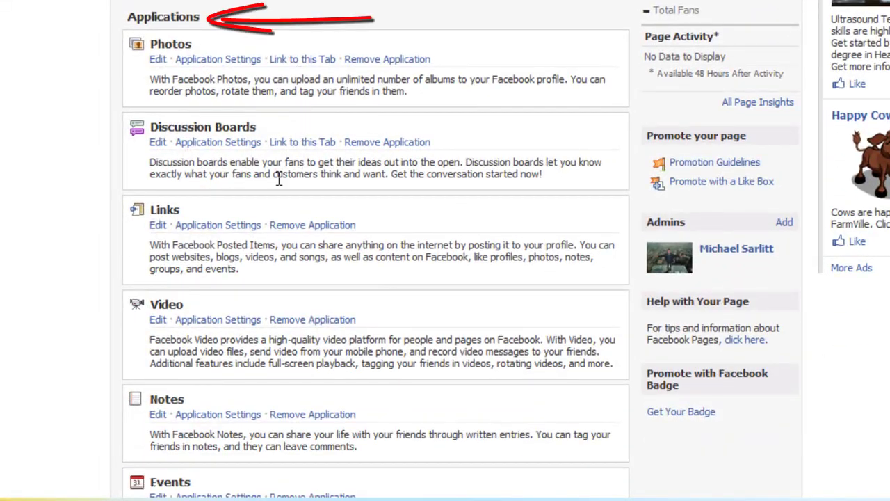
scroll(222, 211, down, 3)
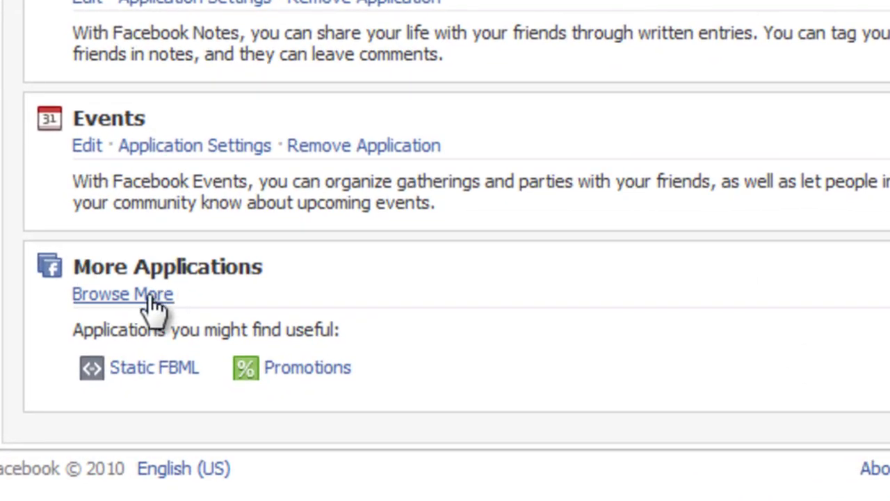
Browse more applications and search the directory for 'fbml'.
click(153, 297)
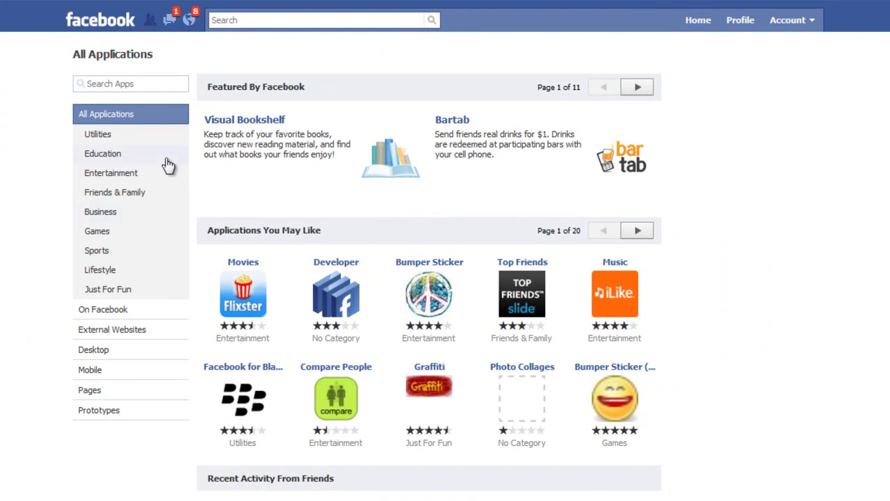
click(174, 84)
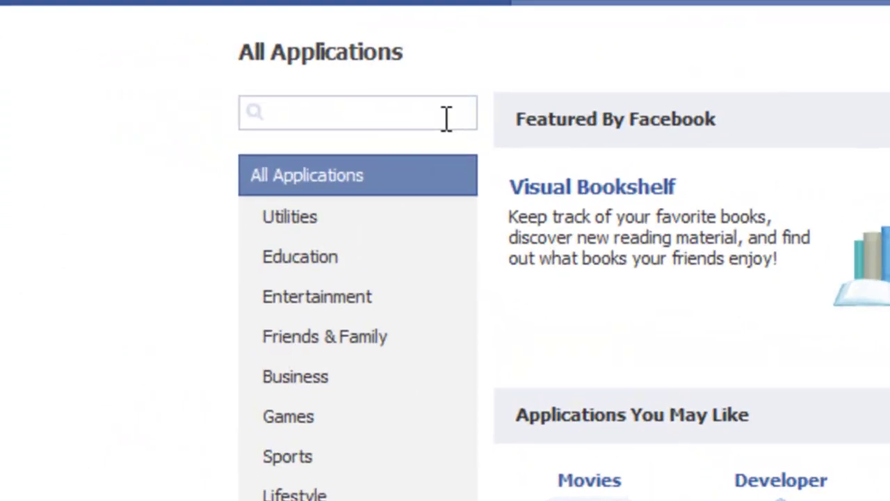
text(fbml)
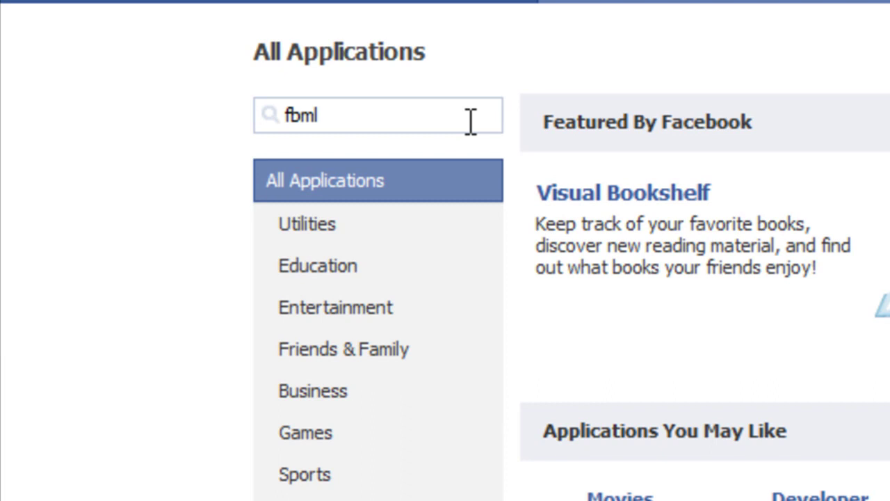
key(Return)
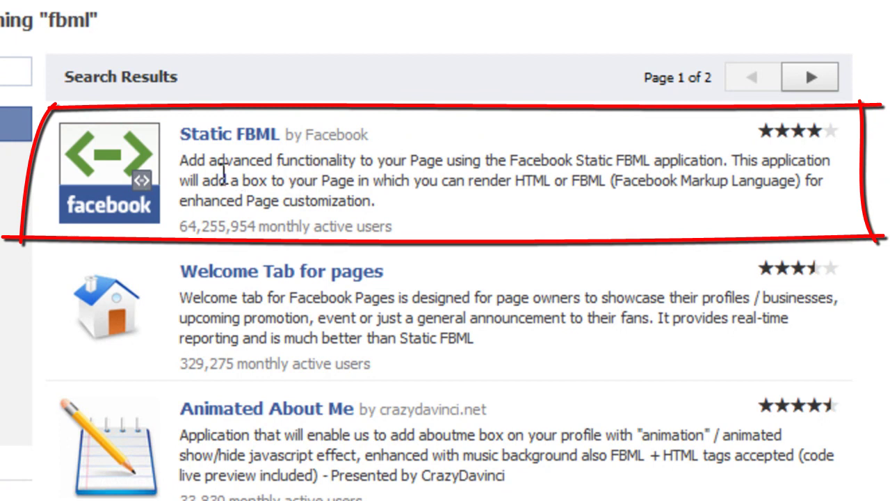
Add the Static FBML application to the CoZiggy page and close the confirmation window.
click(217, 137)
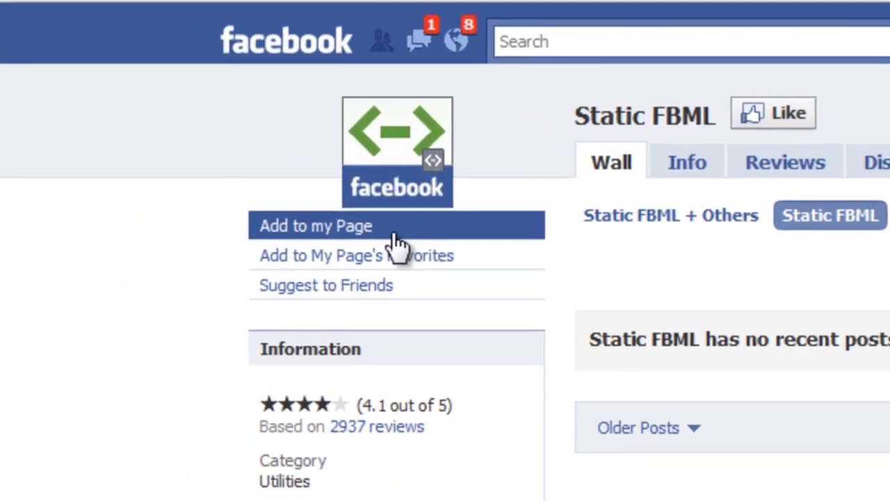
click(394, 236)
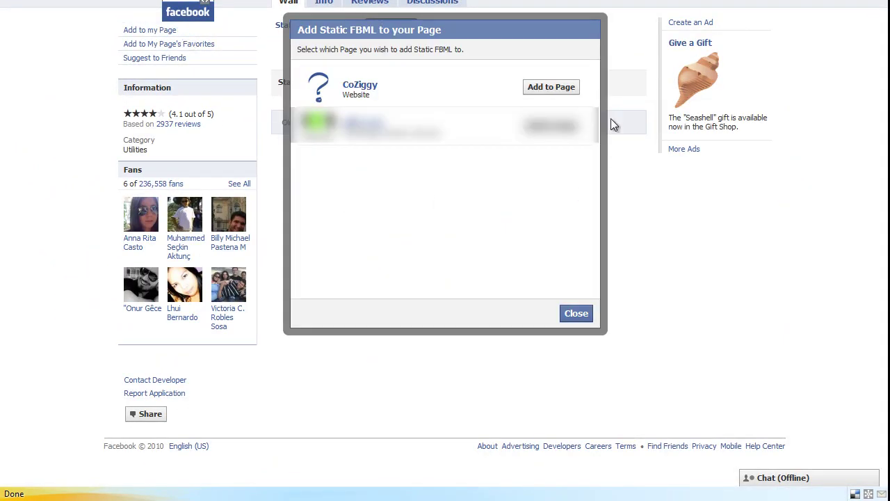
click(565, 90)
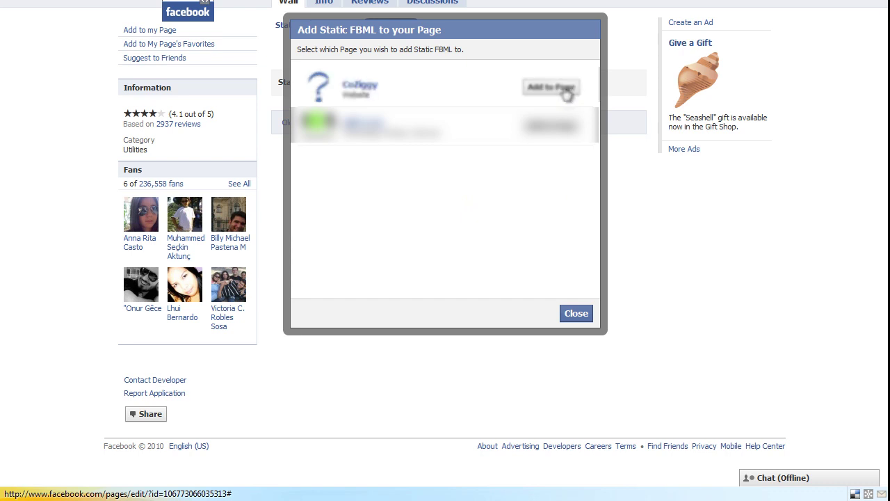
click(576, 314)
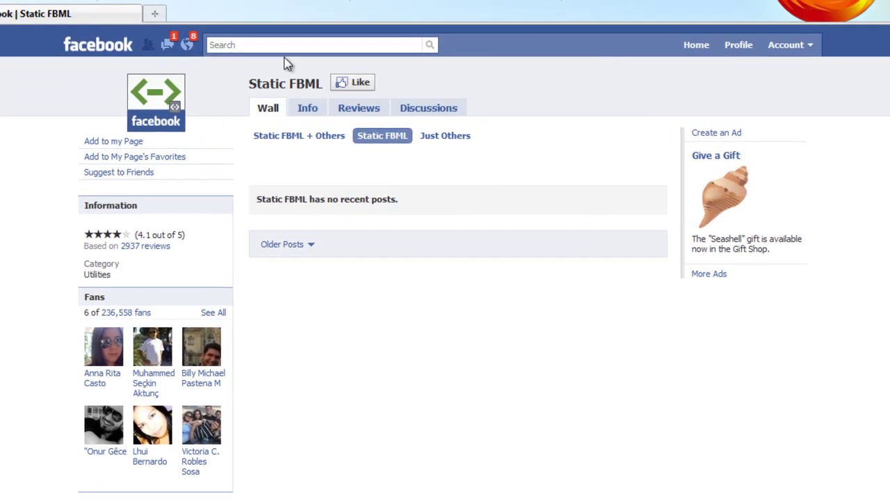
Search Facebook for 'coziggy' and open the CoZiggy page.
click(282, 44)
text(coziggy)
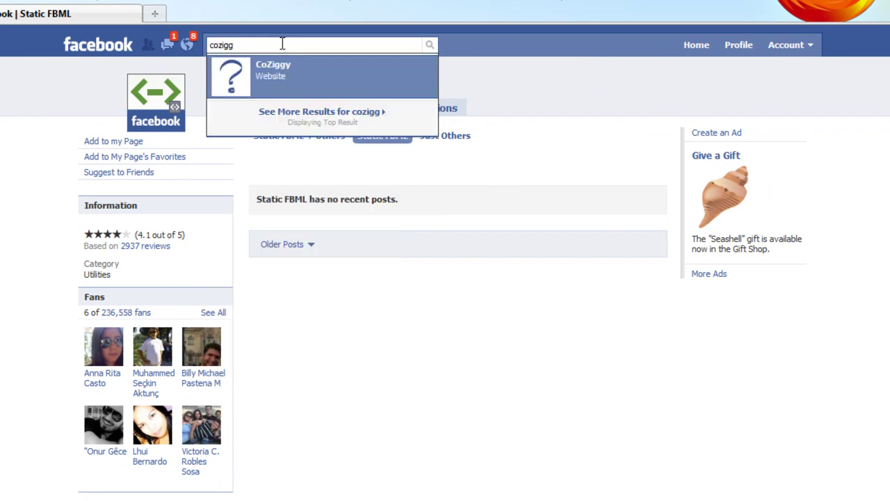
key(ctrl+a)
key(BackSpace)
key(Return)
Open CoZiggy's page-editing settings and scroll down to its applications.
mouse_move(232, 111)
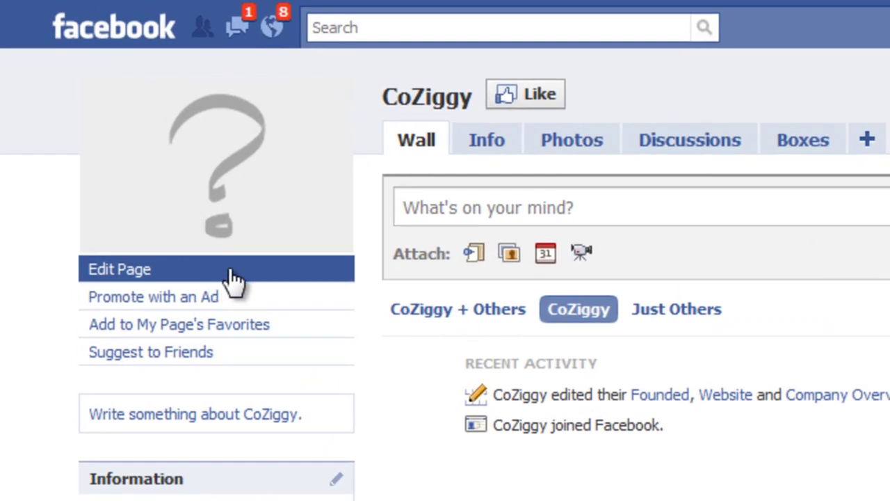
click(164, 182)
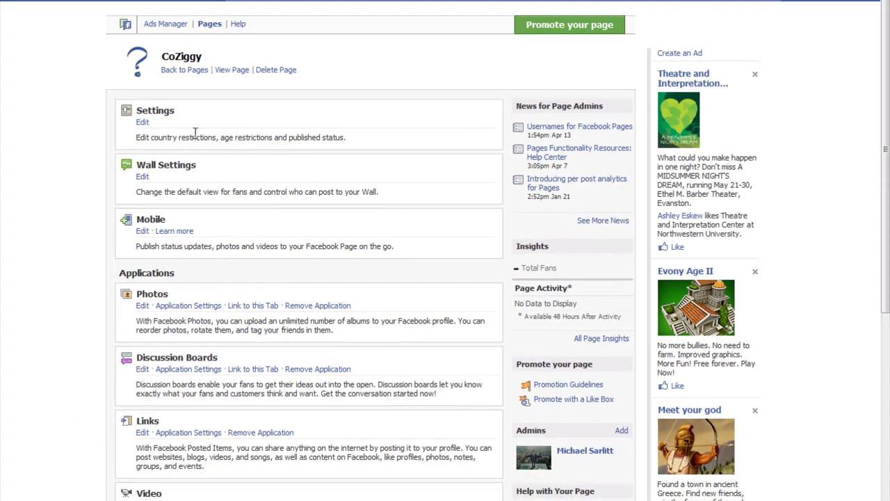
scroll(282, 187, down, 5)
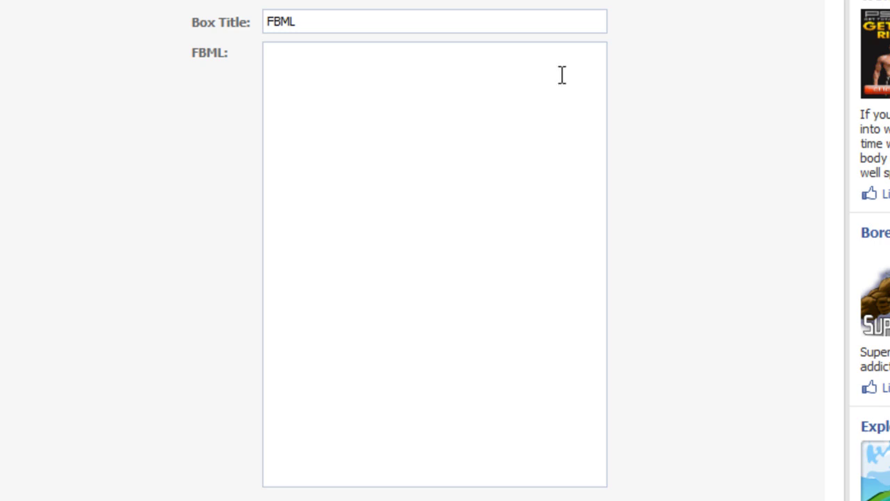
Replace the FBML box title with 'A new custom tab'.
click(358, 22)
key(BackSpace)
key(BackSpace)
key(BackSpace)
key(BackSpace)
text(A new custom tab)
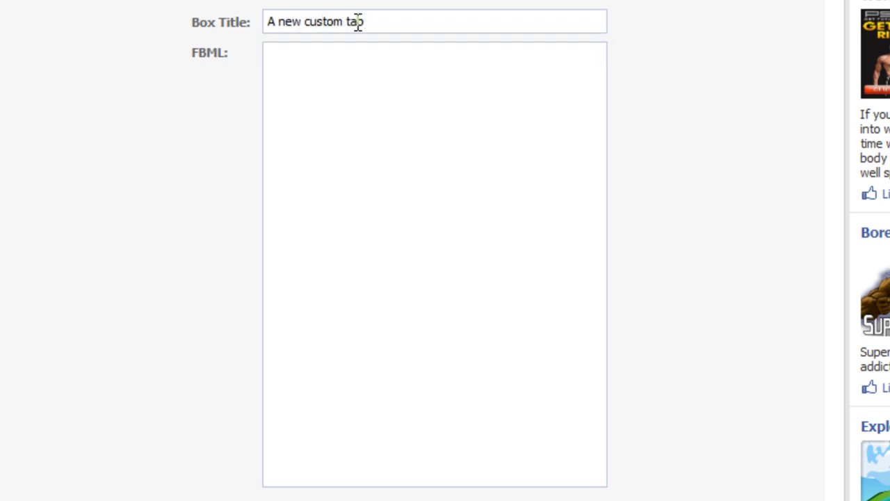
Enter "This is a test of facebook's FBML application" wrapped in <strong></strong> tags.
click(393, 79)
text(This is a test of f)
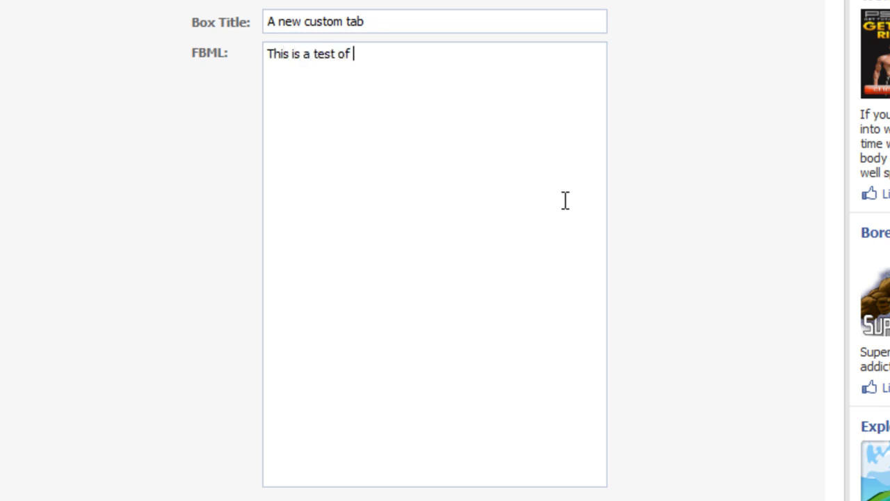
text(acebook)
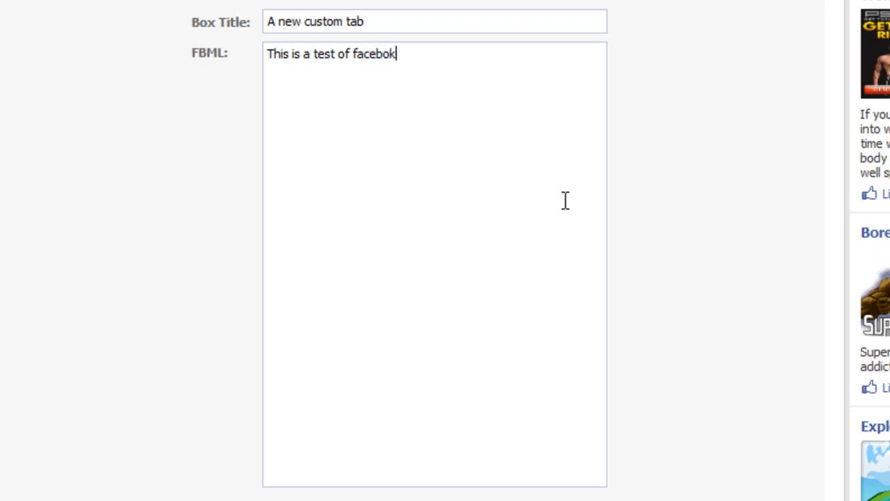
key(BackSpace)
key(BackSpace)
text(ok's F)
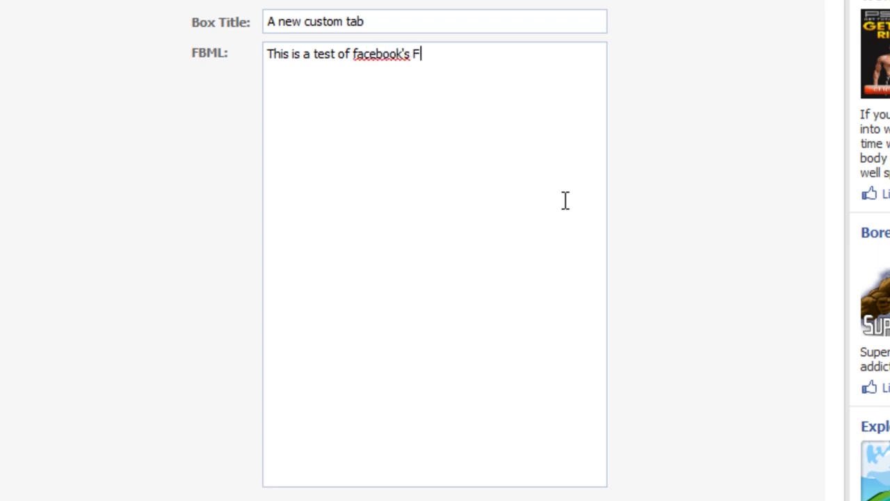
text(BML application)
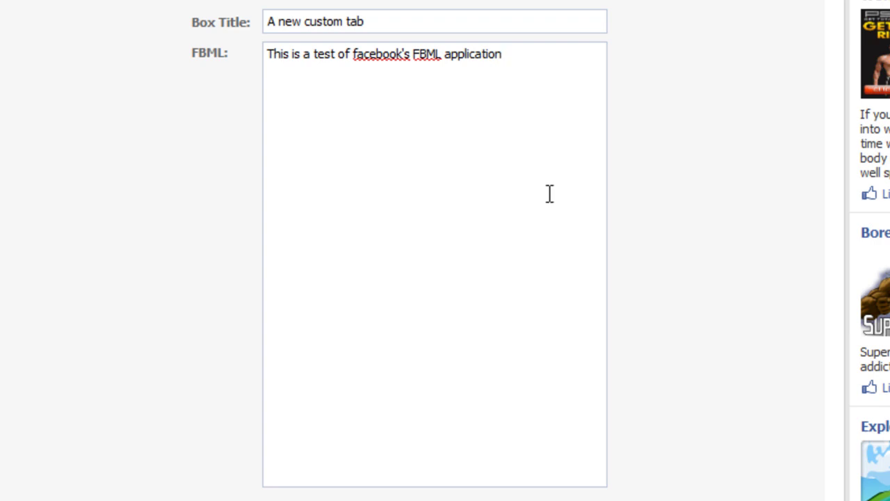
text(<strong)
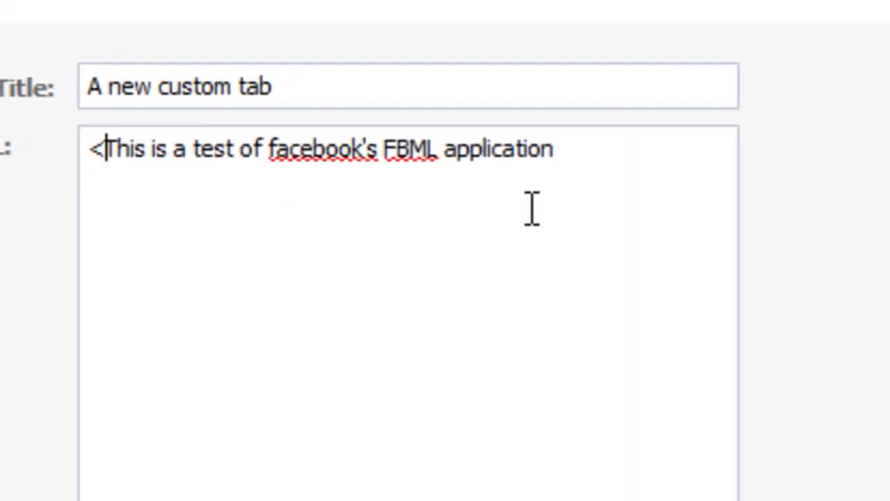
text(>)
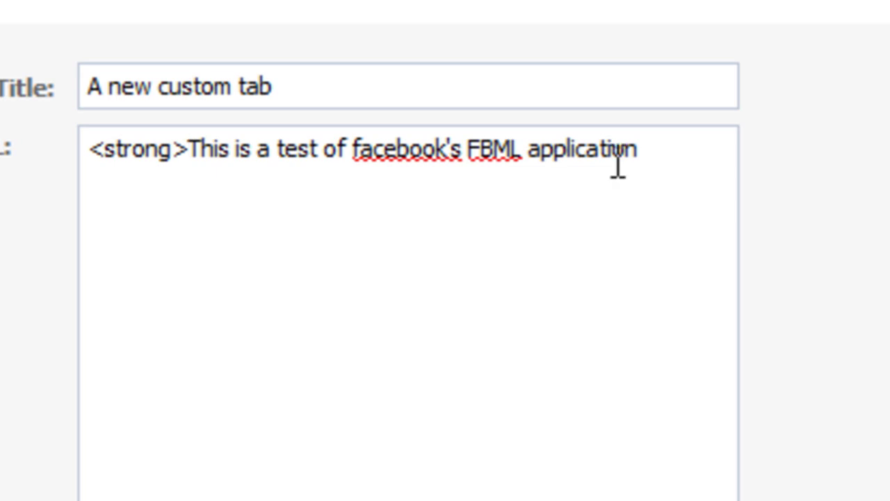
click(656, 145)
text(</strong)
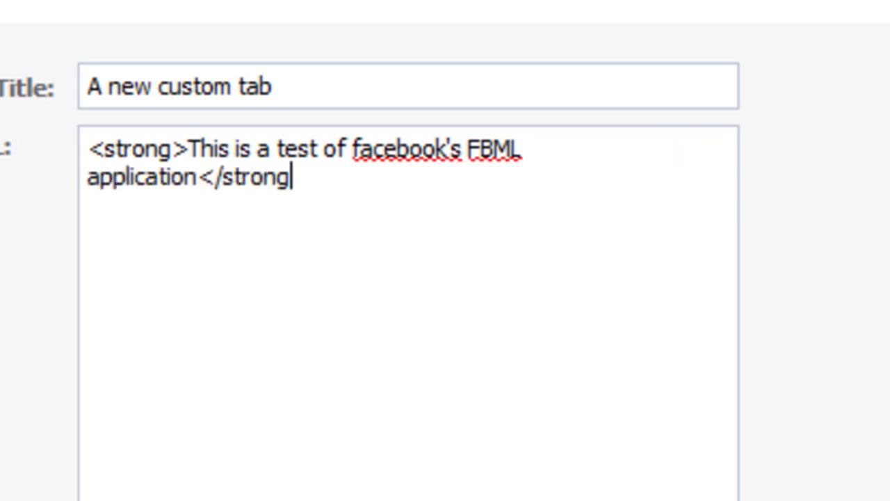
text(>)
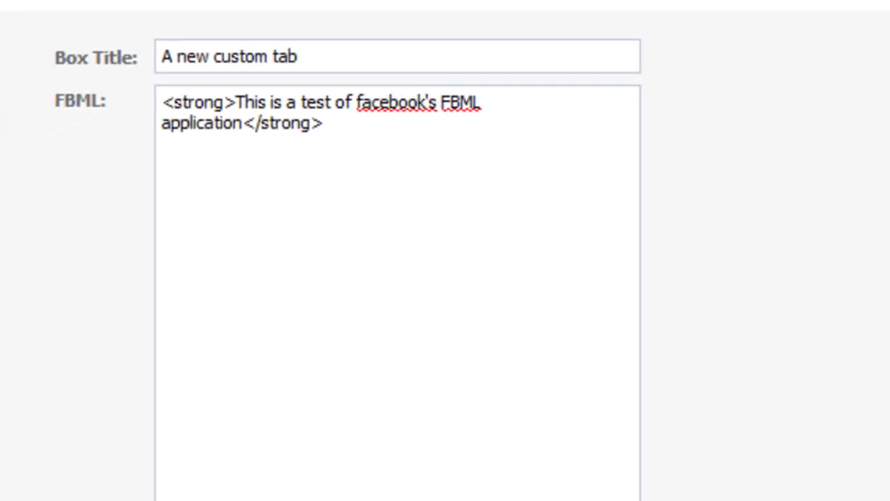
Save the FBML box changes and go back to the CoZiggy page Wall.
click(315, 480)
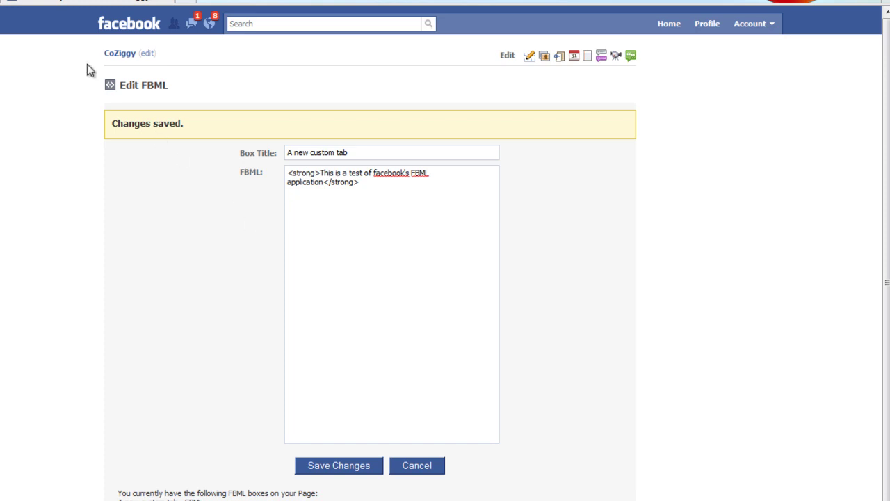
click(116, 57)
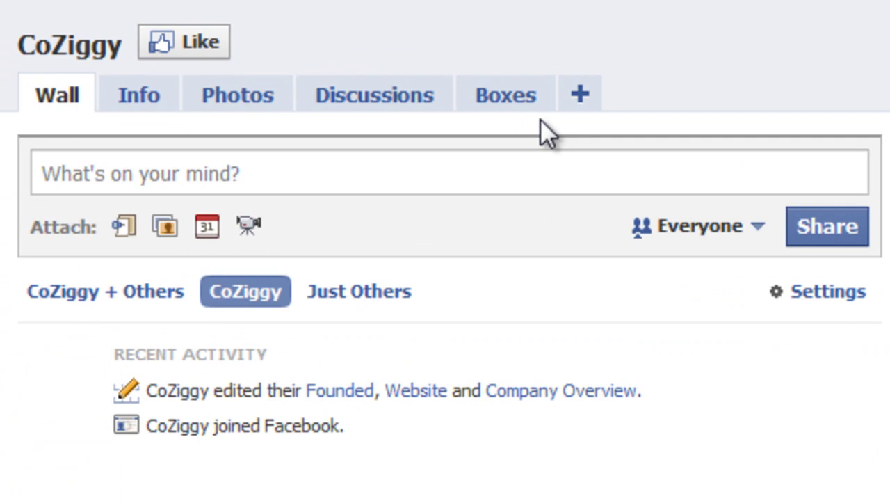
Add 'A new custom tab' to the CoZiggy page from the + tab list.
click(590, 108)
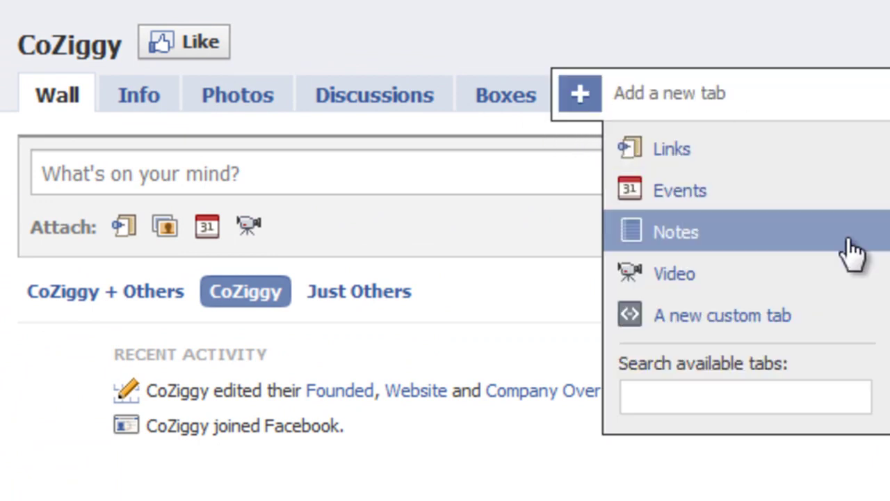
click(812, 335)
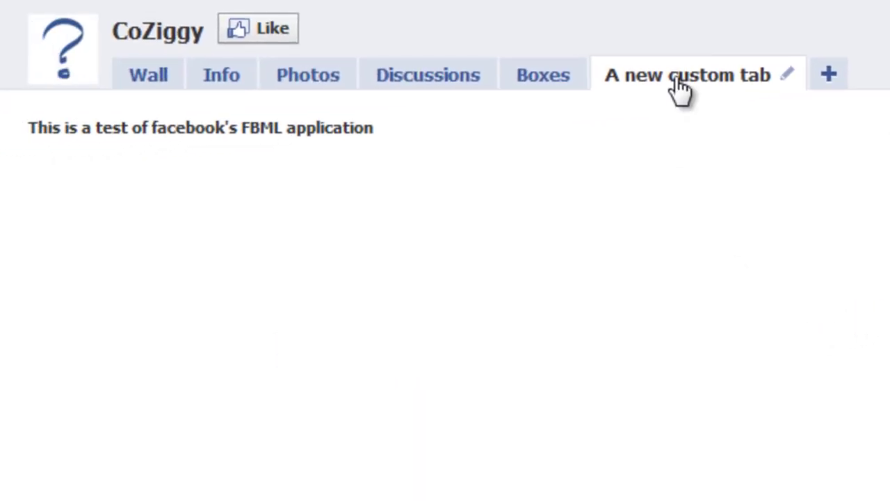